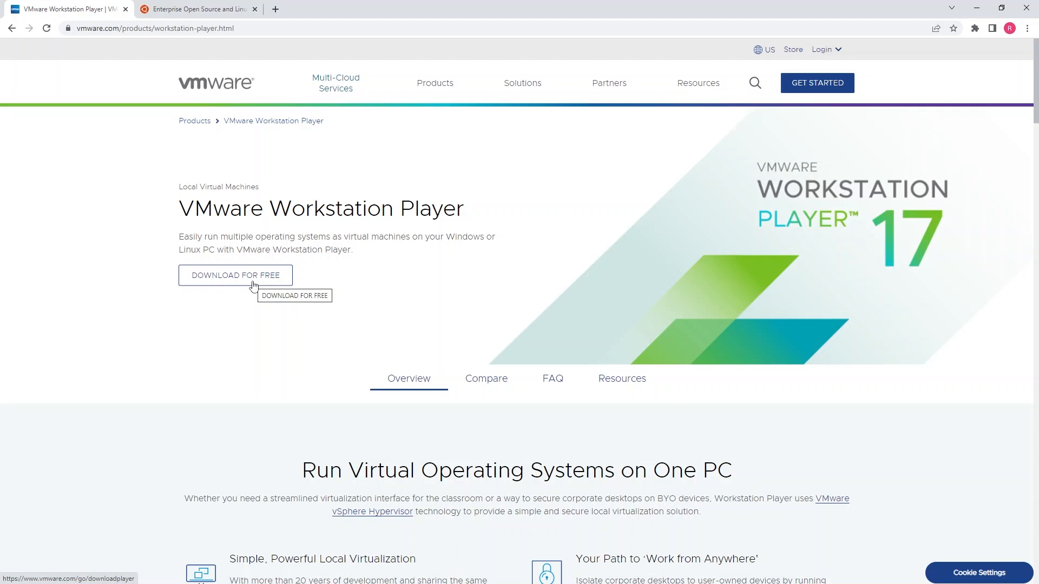
Step: Go to the Ubuntu Desktop download page on ubuntu.com
left_click(211, 7)
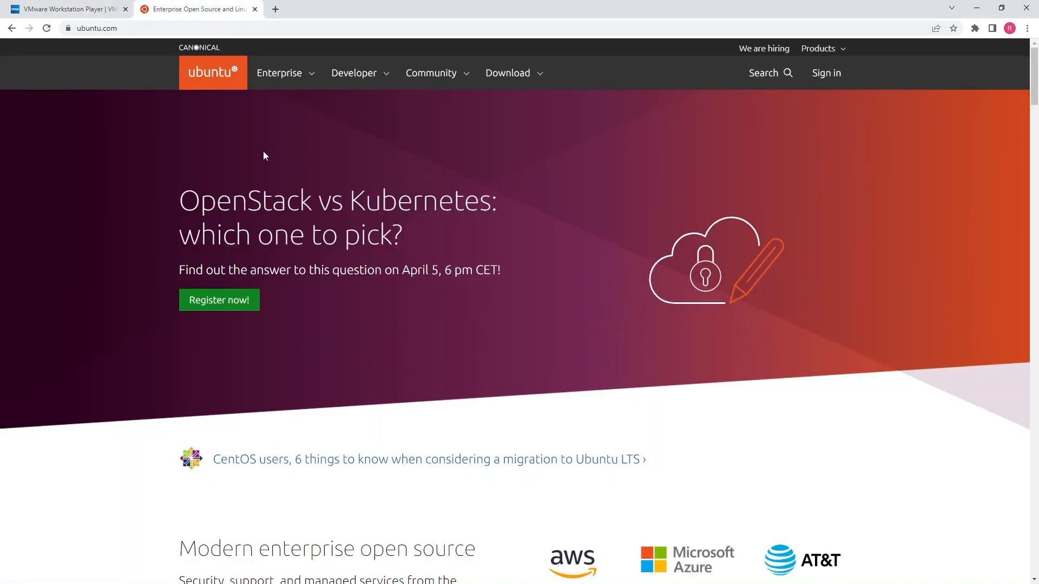
left_click(540, 76)
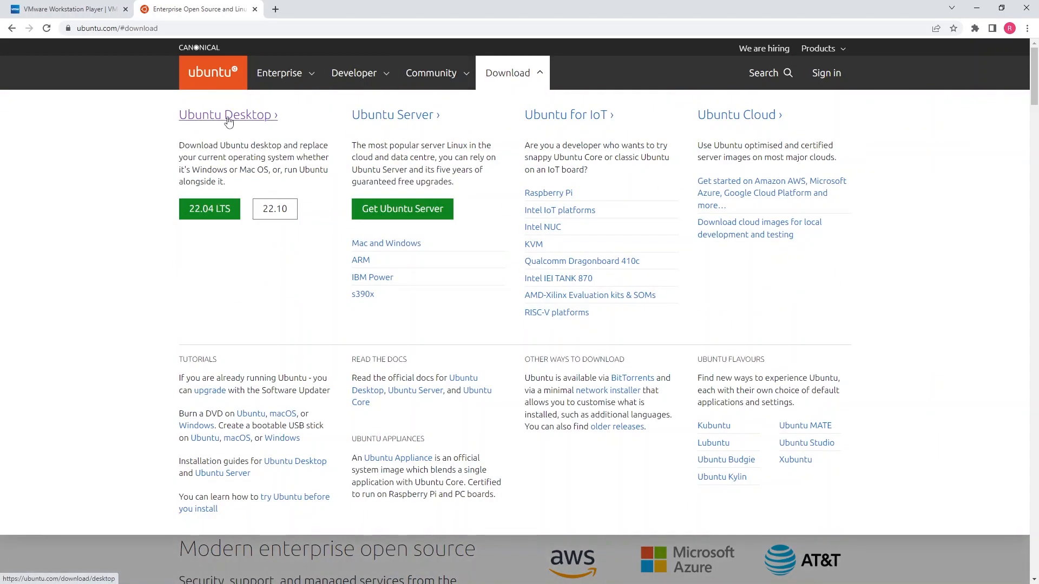
left_click(228, 119)
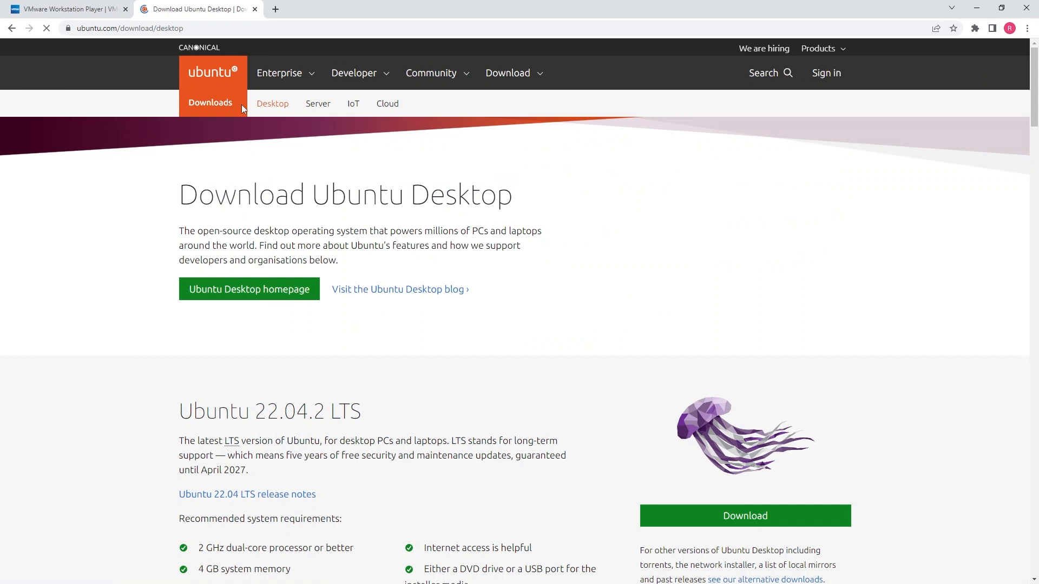
Step: Review the Ubuntu 22.04.2 LTS download details and requirements, then minimize the browser
scroll(377, 331, "down", 1)
scroll(377, 331, "down", 4)
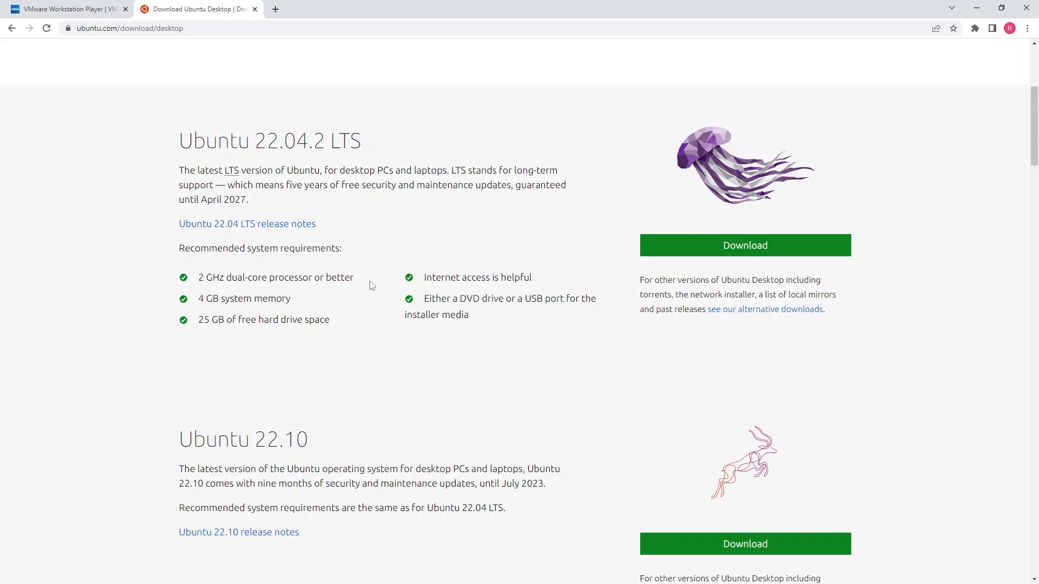
scroll(372, 316, "down", 2)
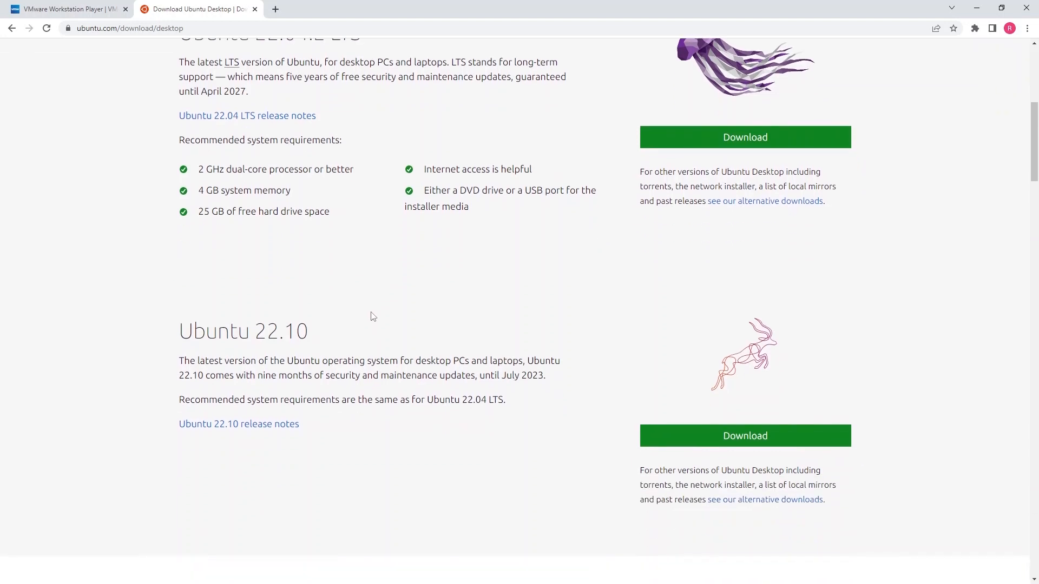
scroll(365, 344, "up", 3)
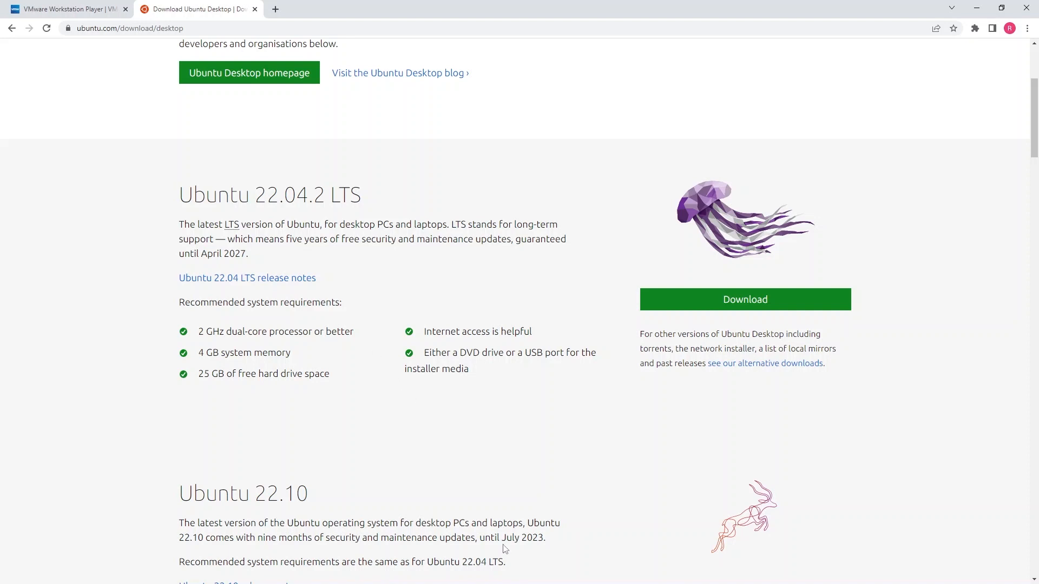
scroll(504, 546, "down", 3)
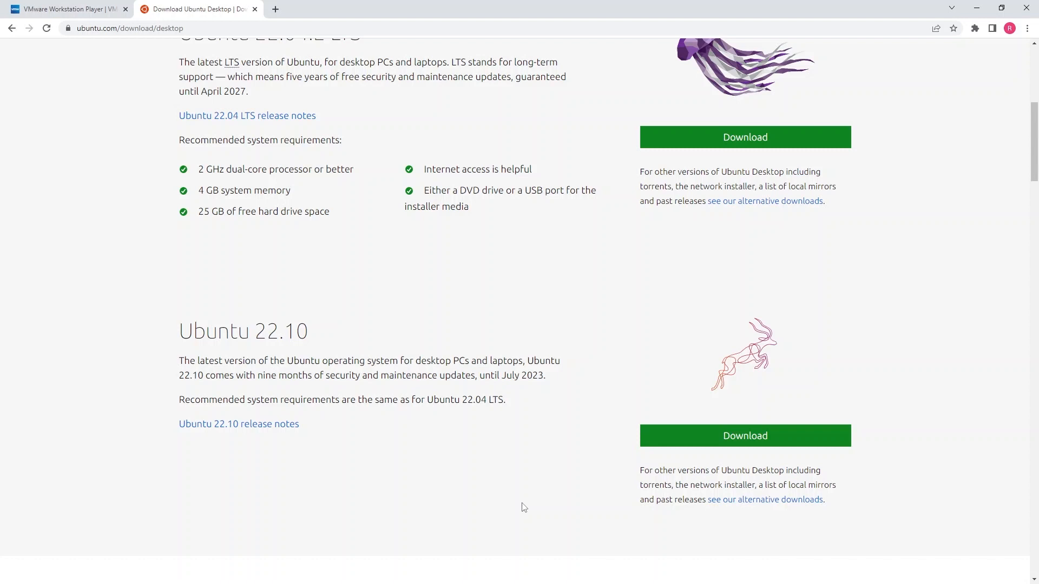
scroll(524, 508, "up", 3)
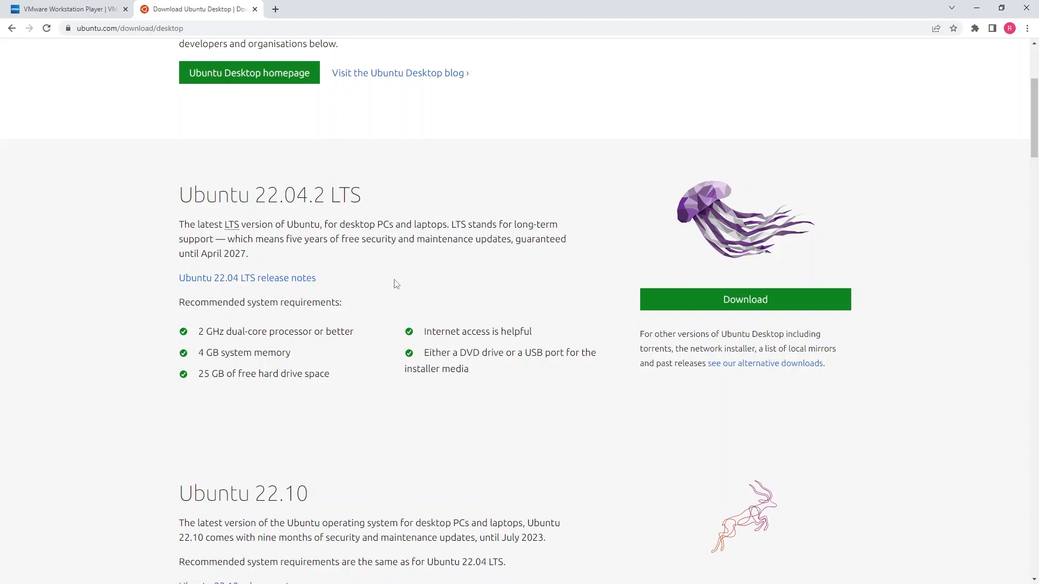
left_click(976, 9)
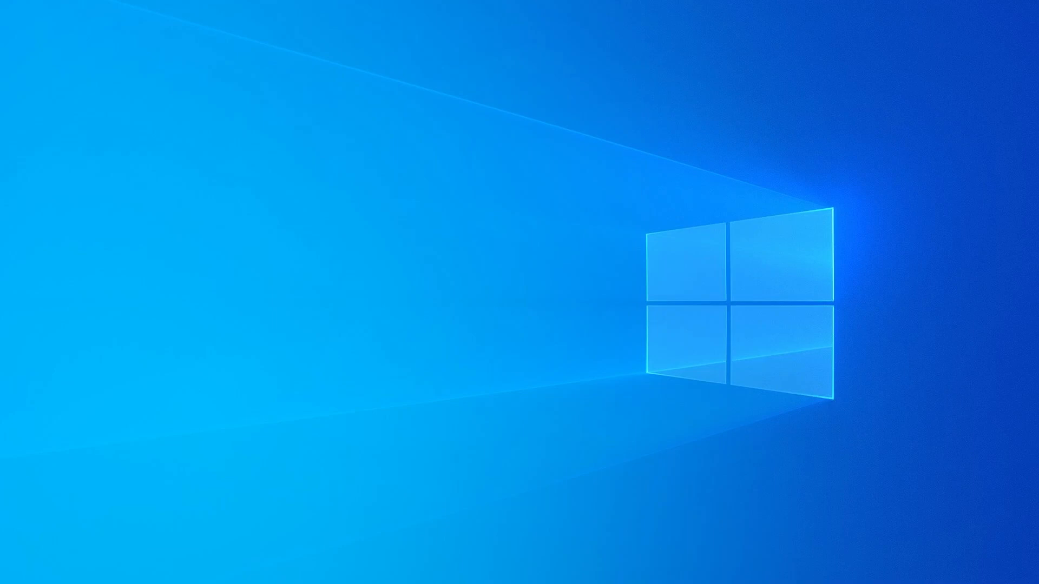
Step: Create a new virtual machine using the ubuntu-22.04.2-desktop-amd64 ISO as its installer disc image
left_click_drag(0, 101, 575, 78)
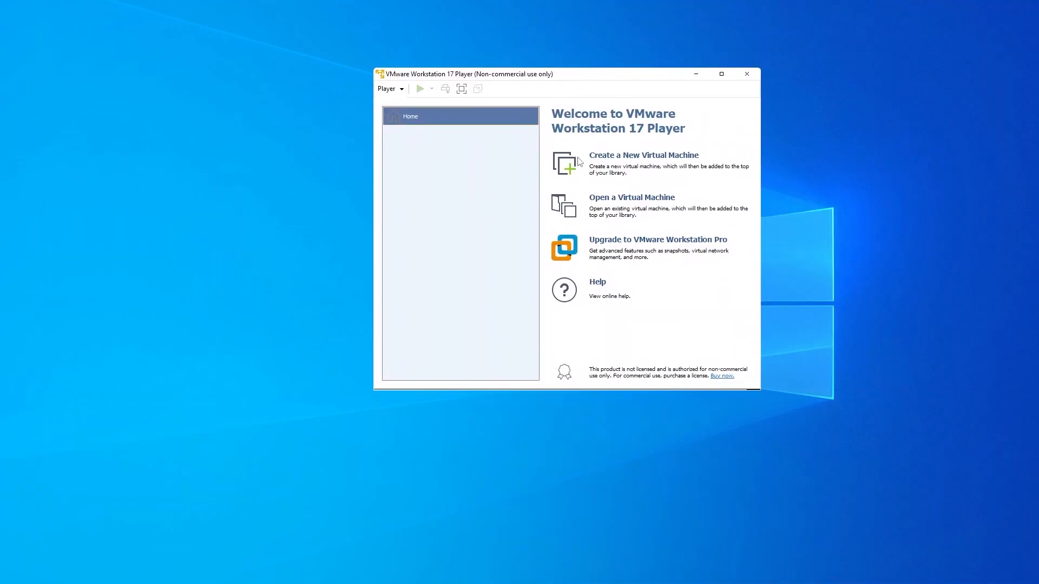
left_click(627, 157)
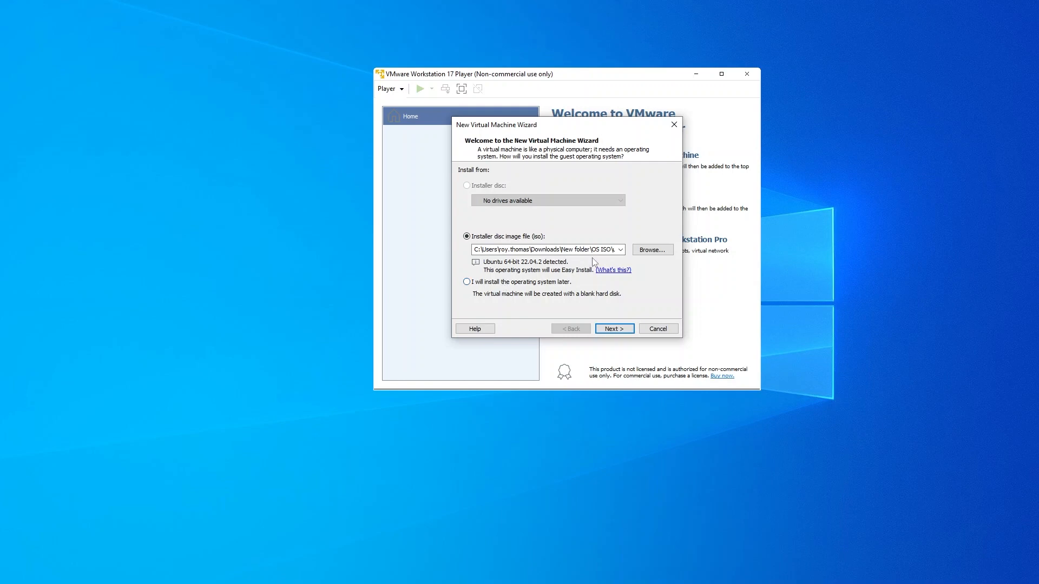
left_click(647, 252)
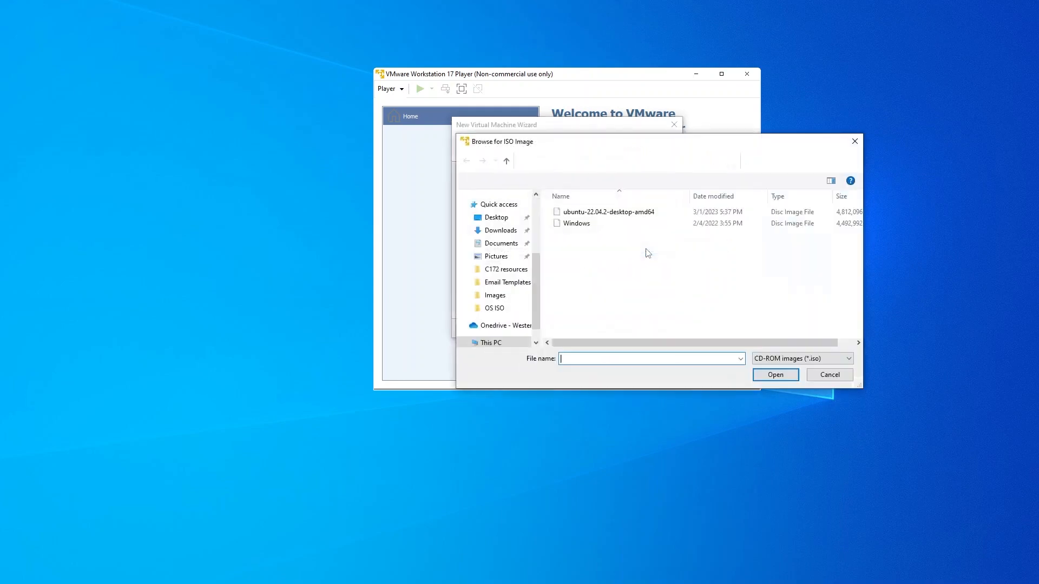
left_click(621, 215)
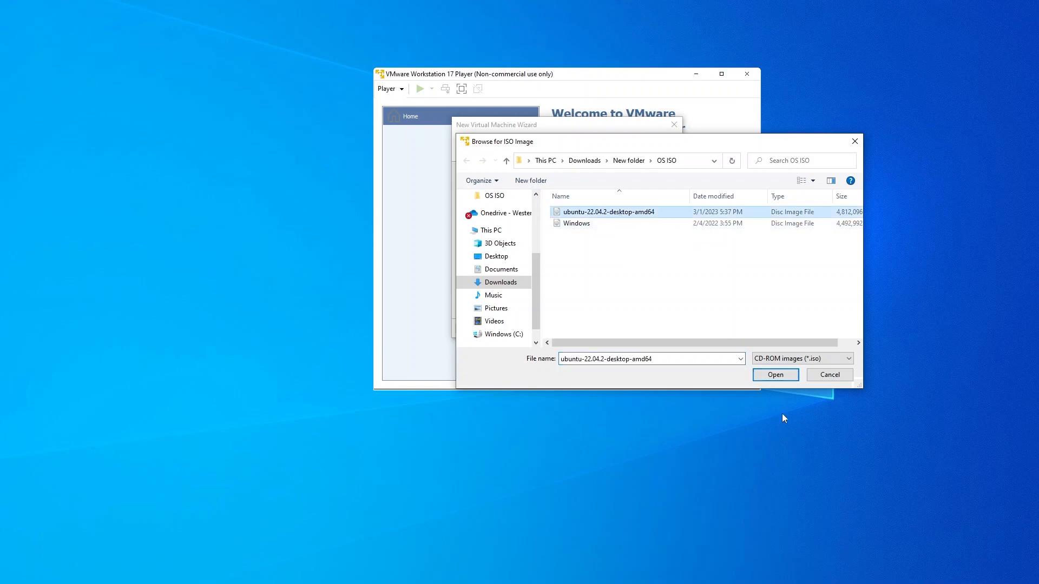
left_click(775, 374)
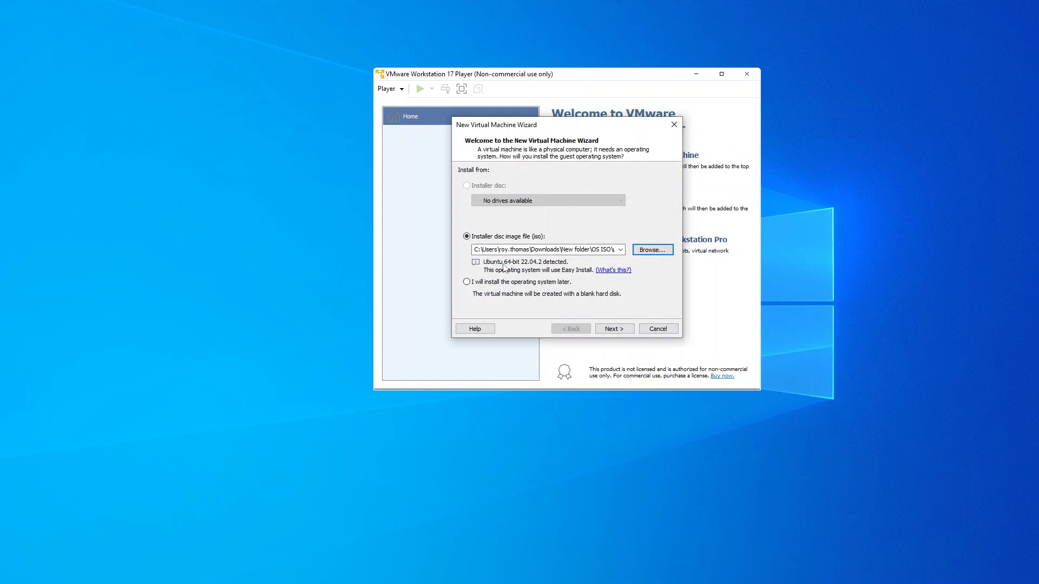
Step: Enter the Linux full name, user name and a confirmed password for Easy Install
left_click(610, 329)
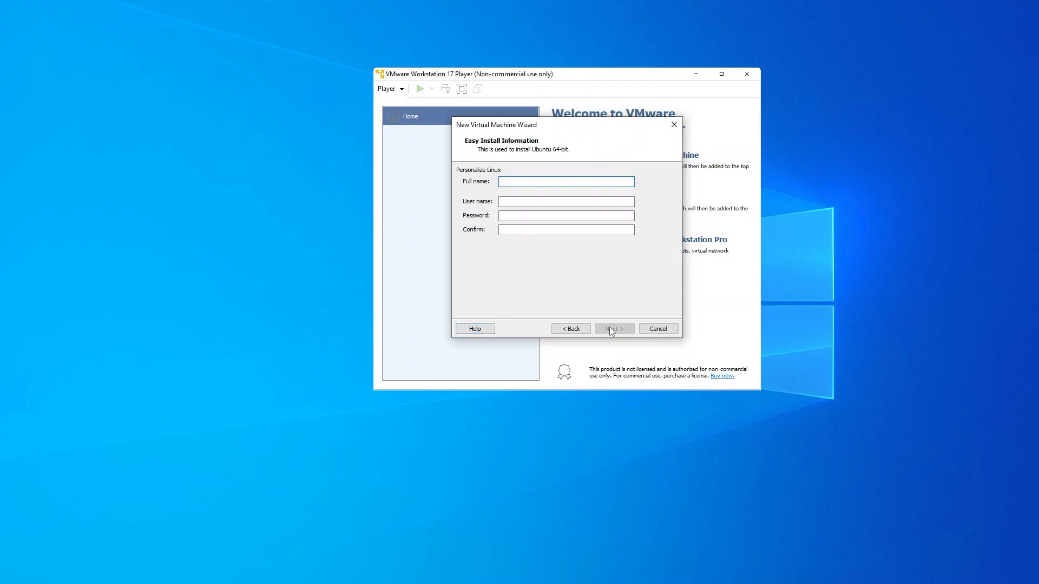
type("Rani")
type("linuxuser")
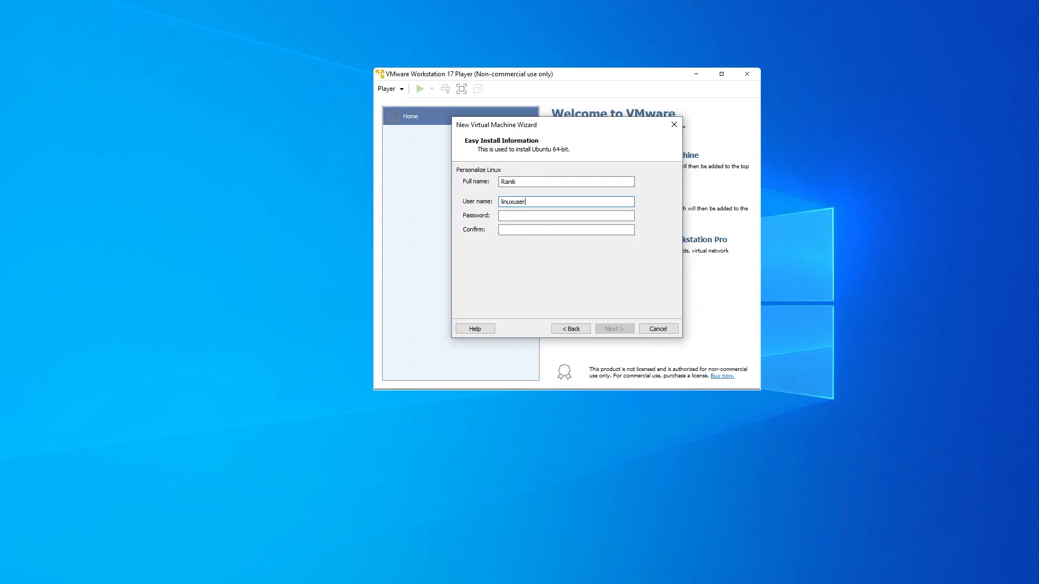
type("•••••••••••")
left_click(502, 230)
type("•••••••••••")
left_click(611, 329)
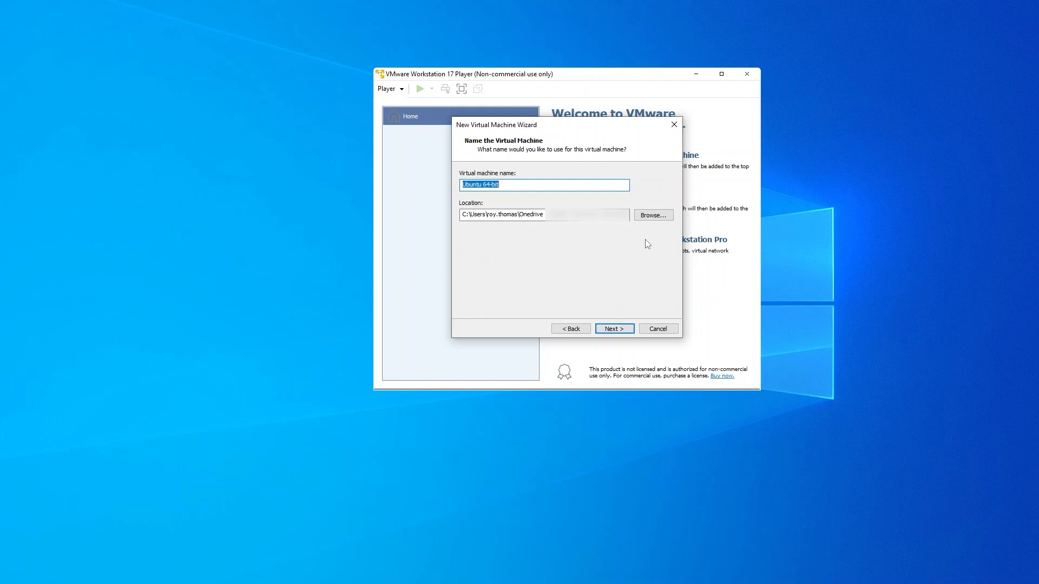
Step: Store the virtual machine in the Documents folder and continue to disk capacity
left_click(652, 215)
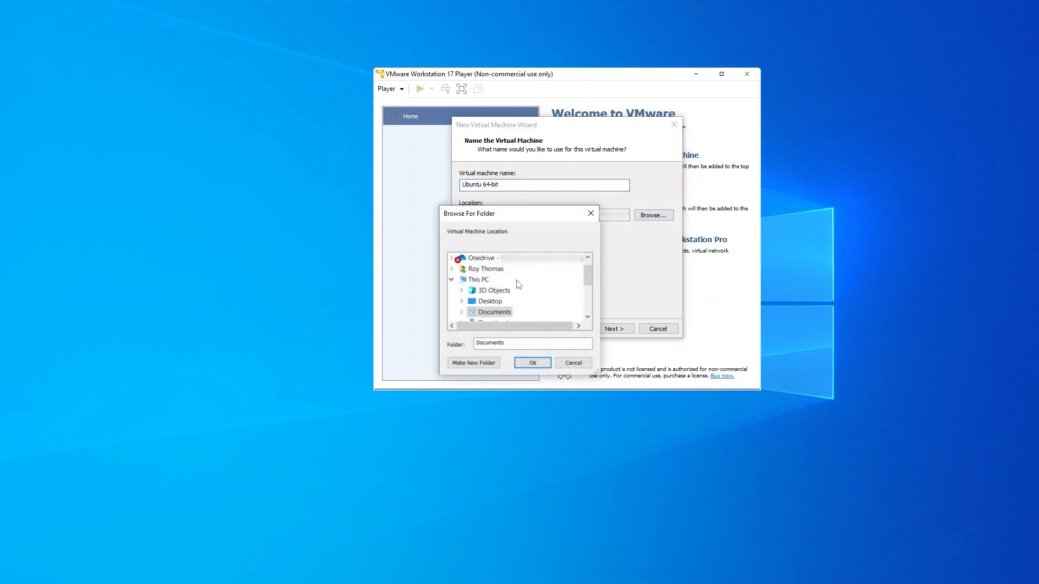
scroll(518, 285, "down", 1)
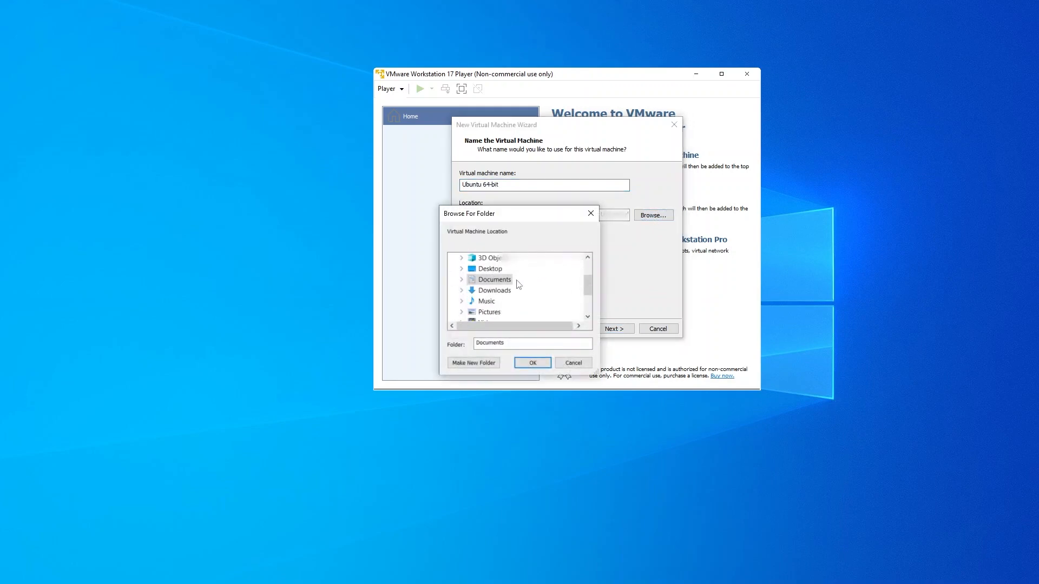
scroll(517, 286, "down", 2)
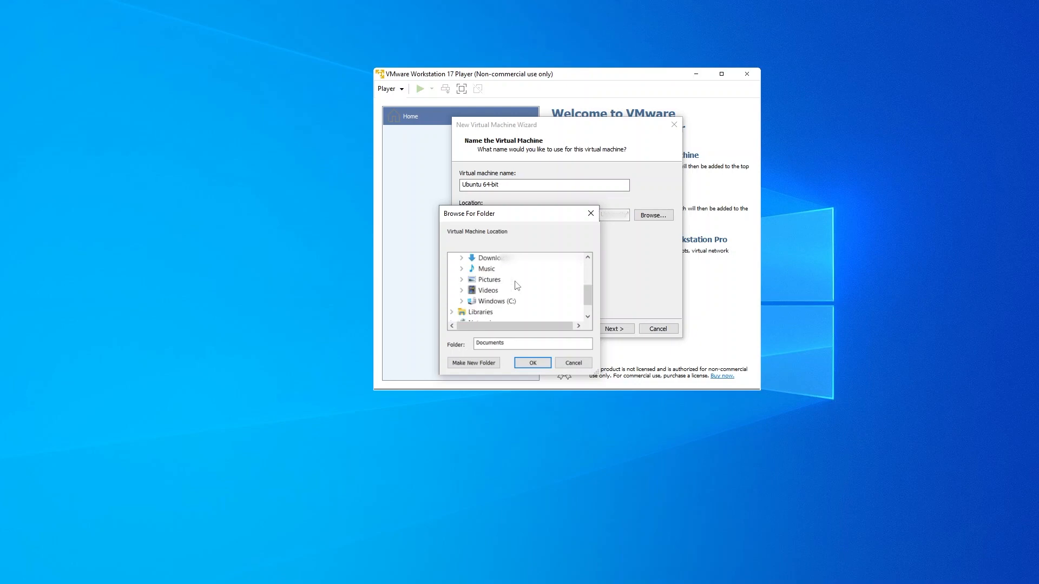
scroll(515, 283, "up", 3)
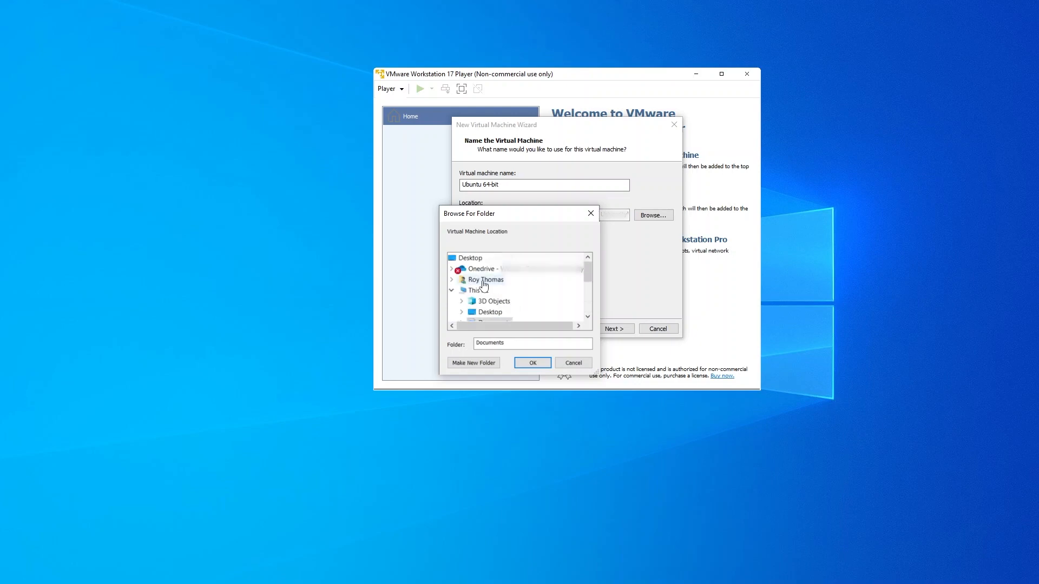
left_click(452, 280)
scroll(487, 298, "down", 2)
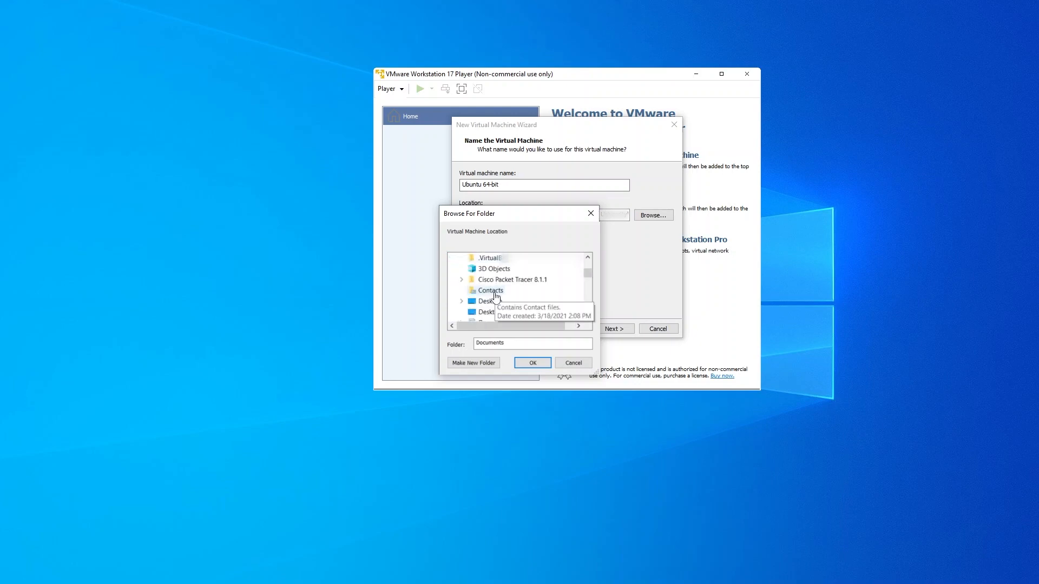
left_click(481, 302)
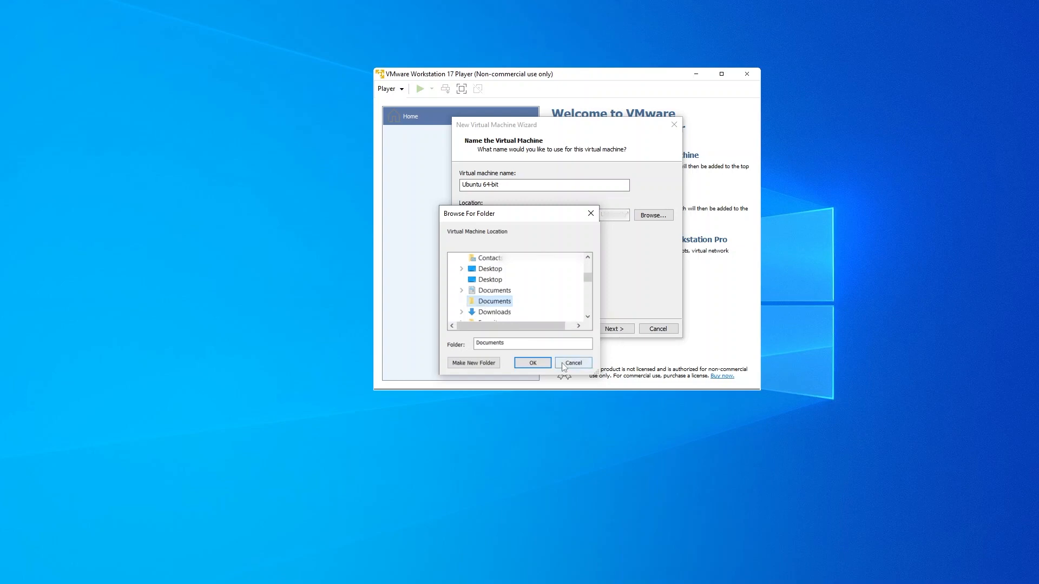
left_click(535, 363)
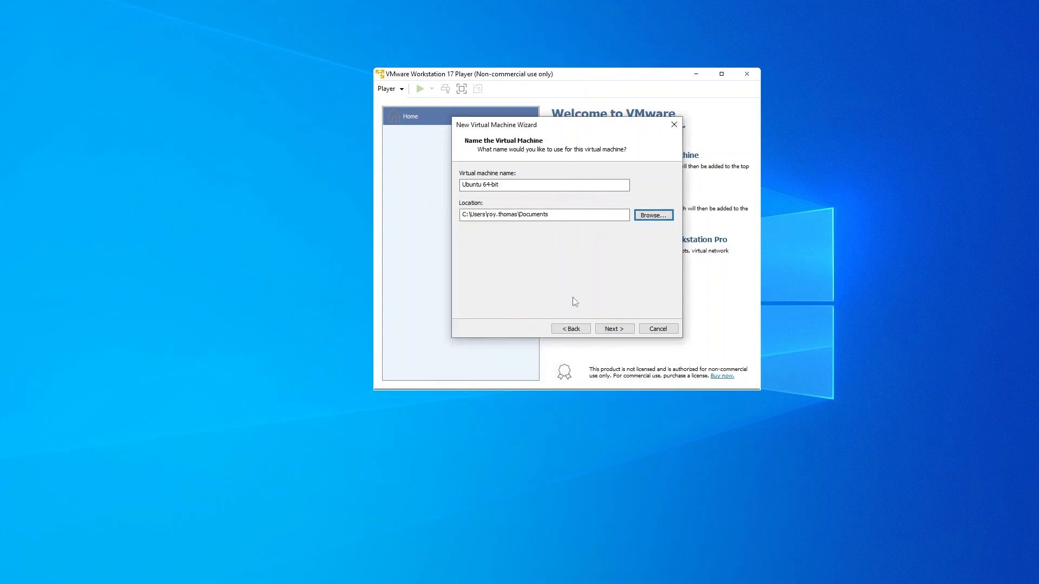
left_click(611, 329)
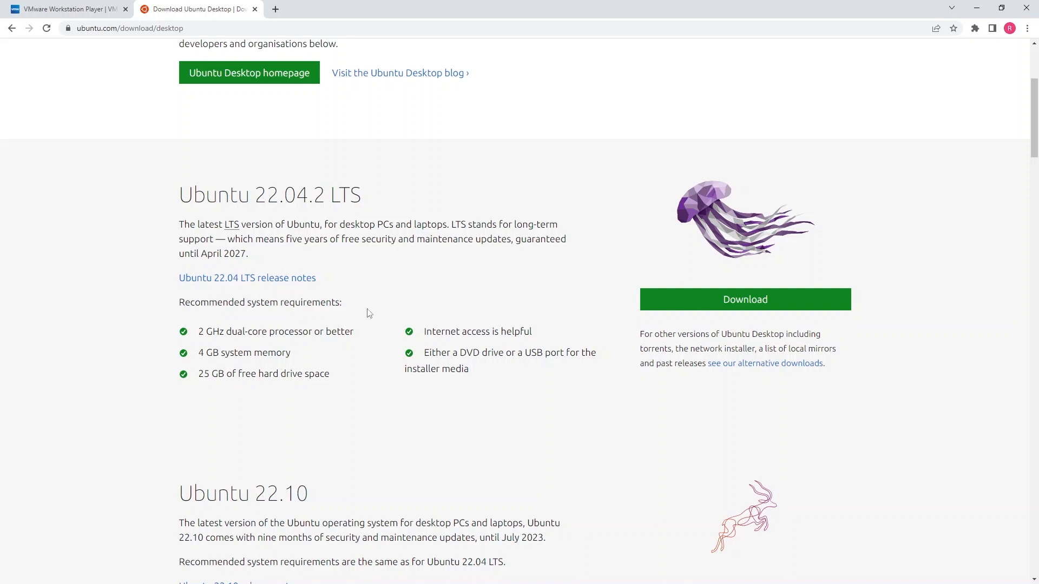
Step: Back in the wizard, raise the maximum disk size to 25 GB
left_click(976, 8)
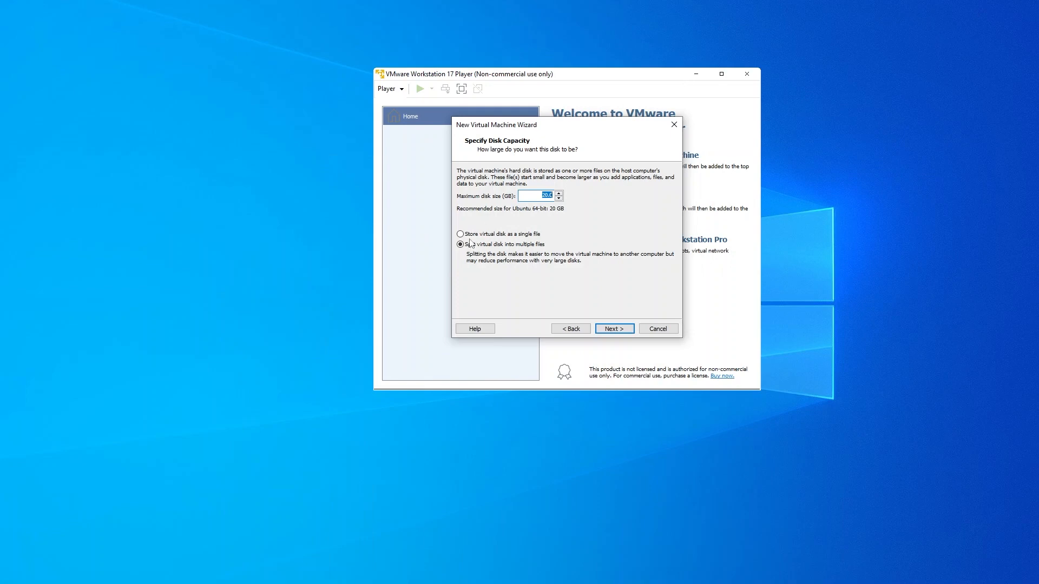
left_click(558, 193)
Step: Advance to the Ready to Create summary and open Customize Hardware
left_click(622, 329)
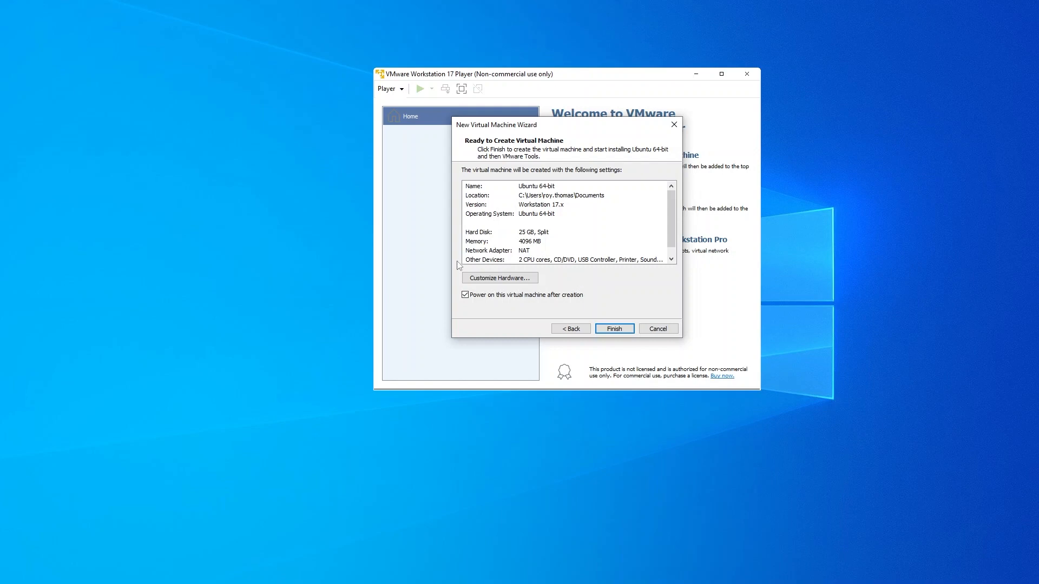
left_click(495, 280)
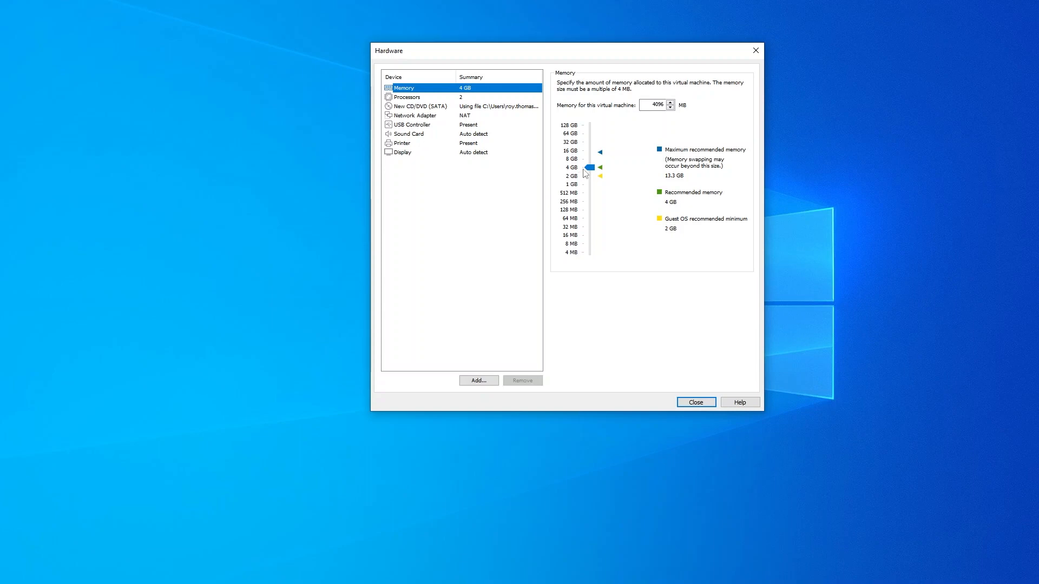
Step: Cut memory to 2 GB and processor cores to 1, check the network adapter, and close
left_click_drag(591, 169, 589, 174)
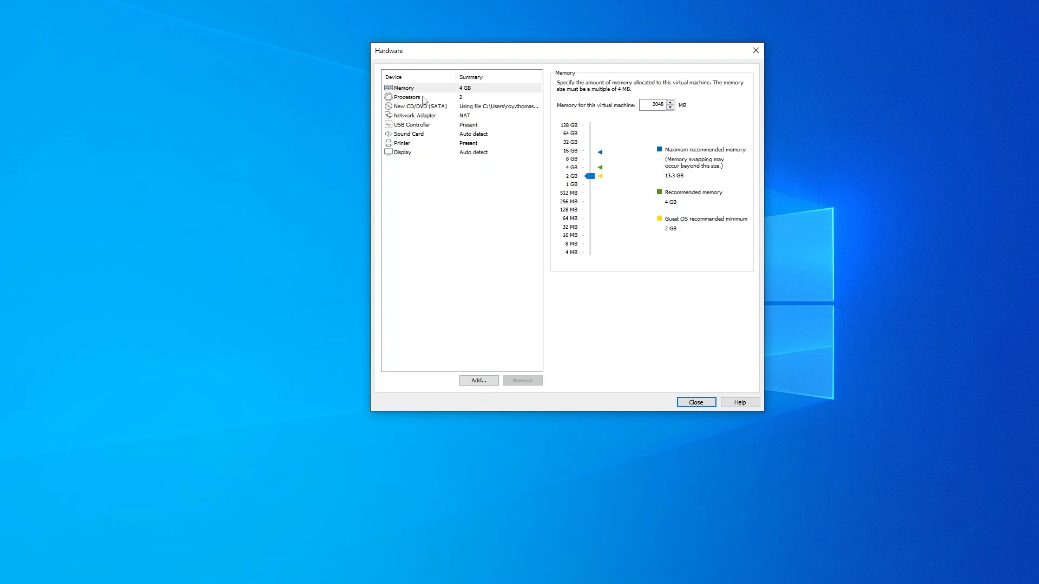
left_click(425, 99)
left_click(667, 84)
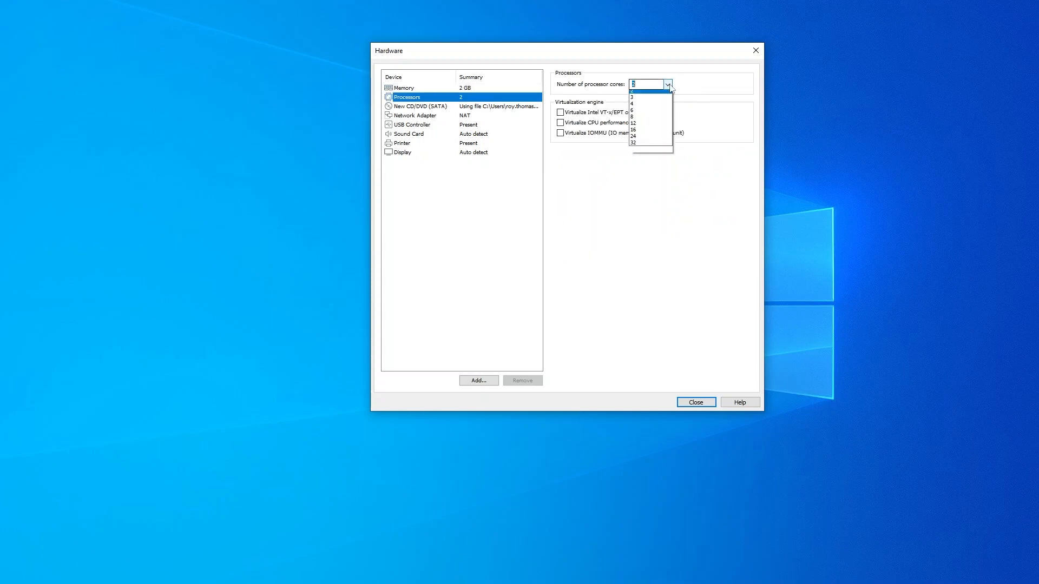
left_click(646, 93)
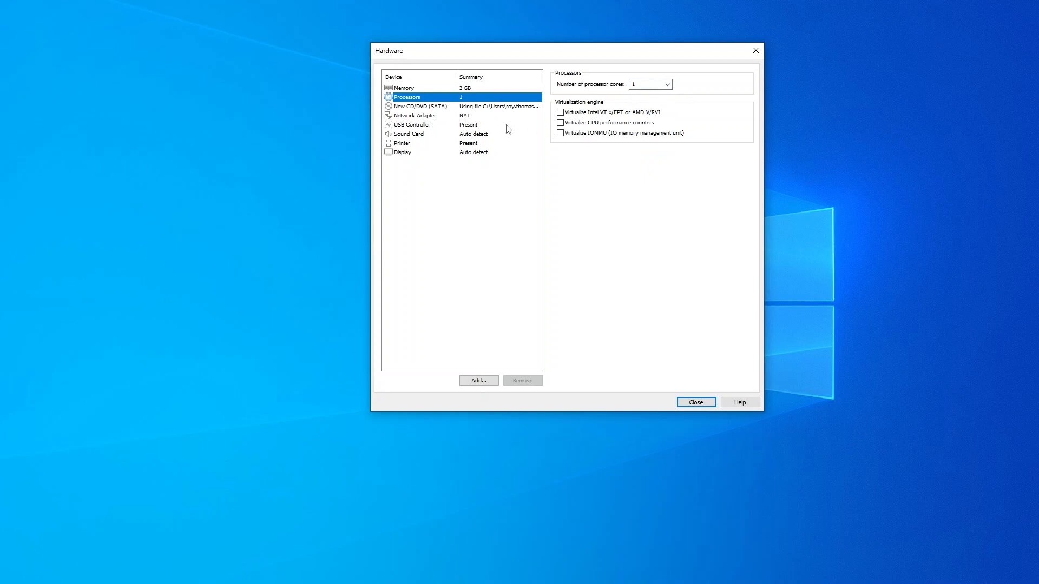
left_click(491, 120)
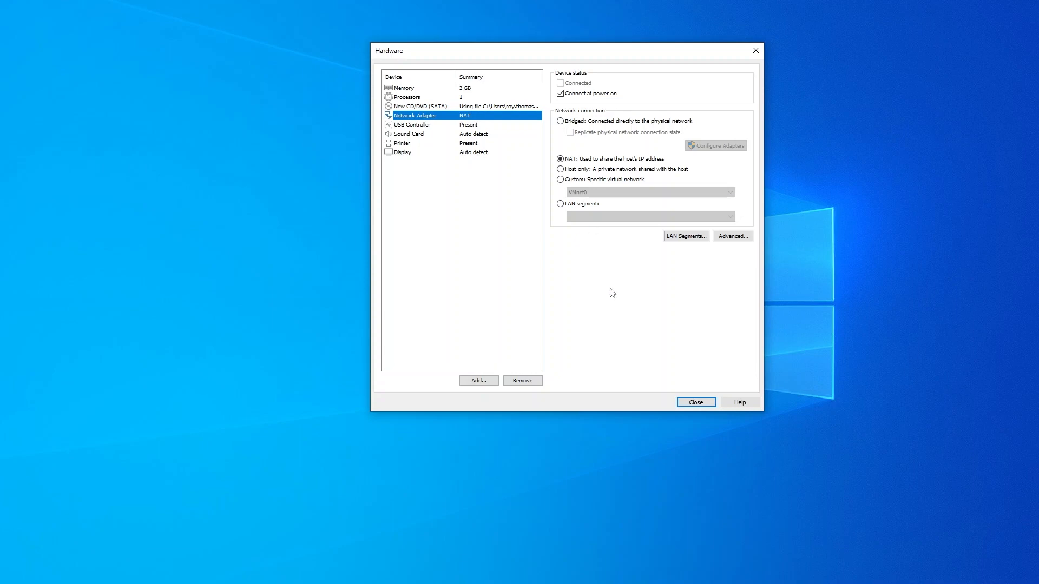
left_click(696, 402)
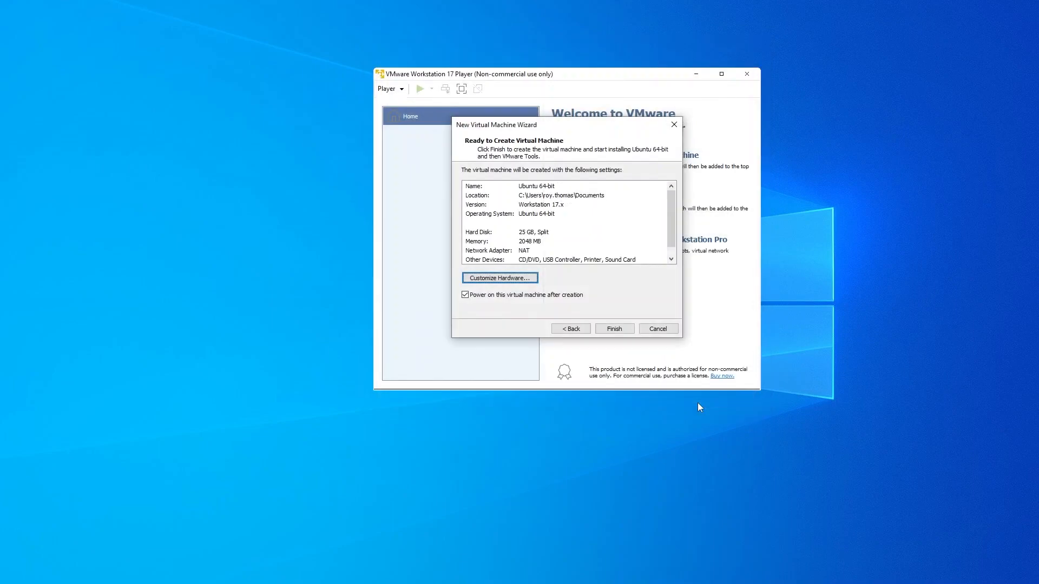
Step: Finish the wizard so the Ubuntu 64-bit VM boots into the installer
scroll(590, 213, "down", 1)
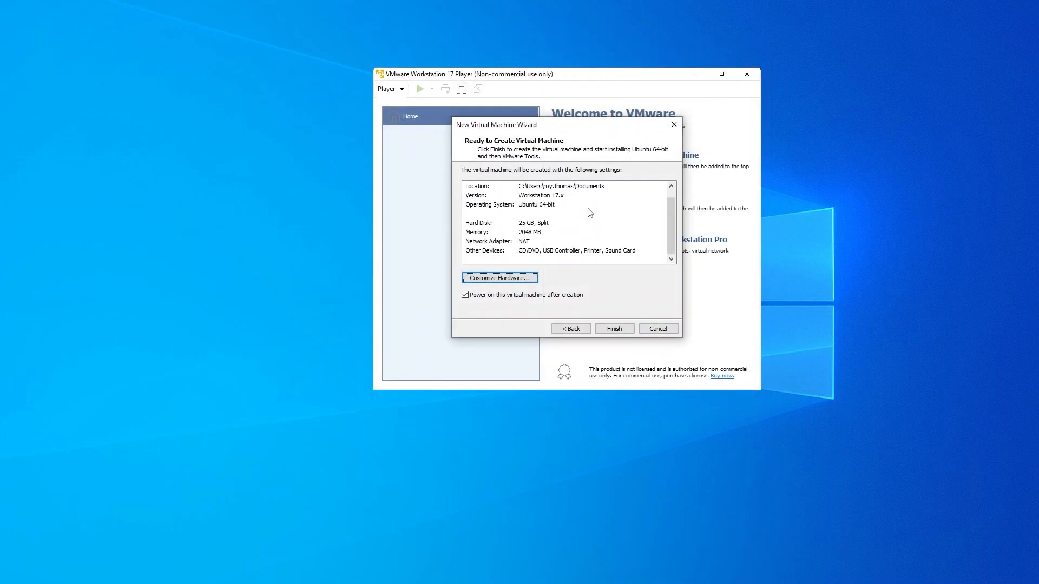
left_click(617, 331)
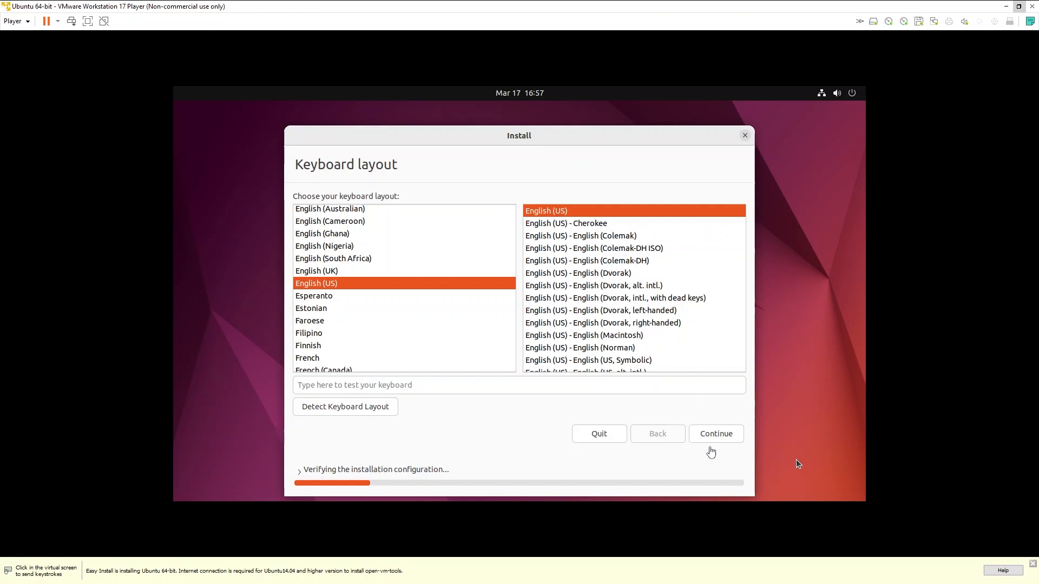
Step: Keep the English (US) keyboard layout and normal installation with updates
left_click(718, 436)
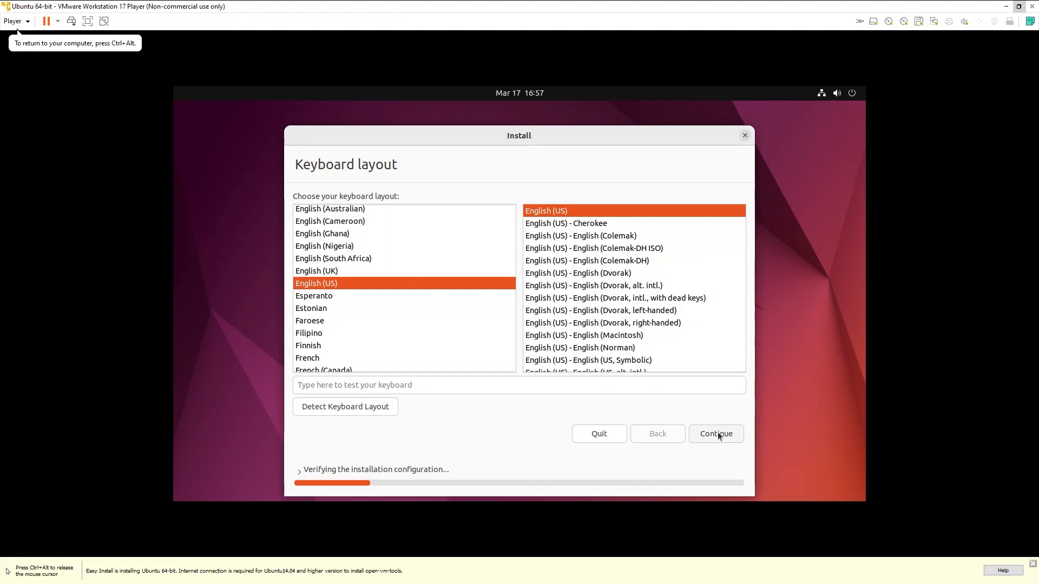
left_click(717, 436)
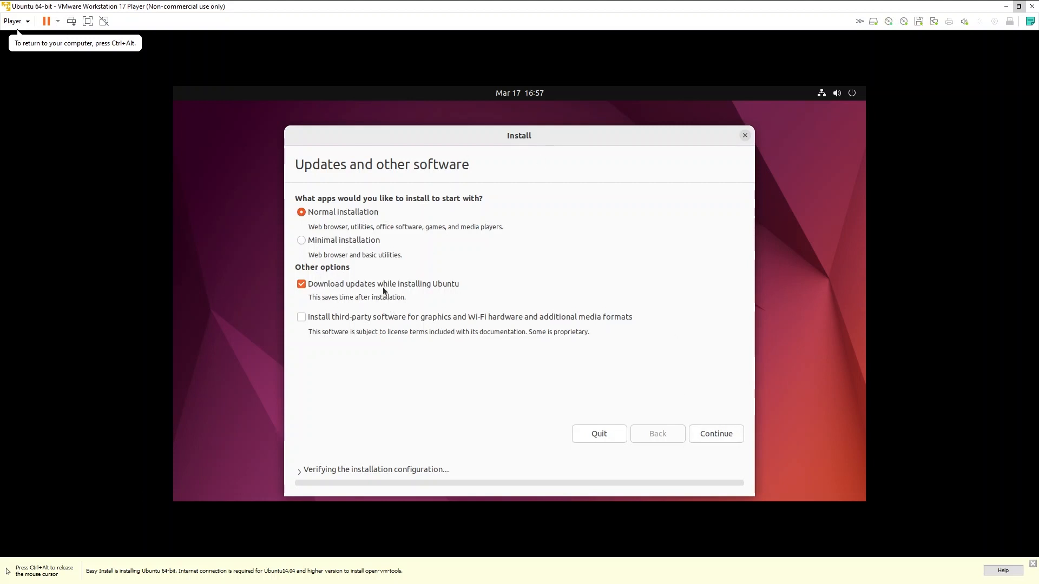
left_click(709, 436)
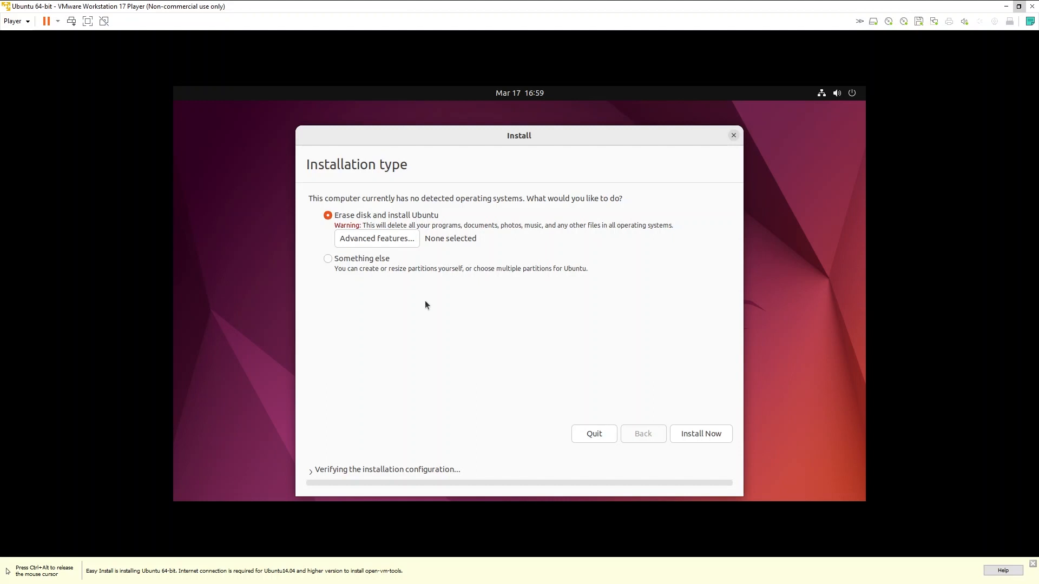
Step: Install Ubuntu on the erased disk, confirm the partition changes, and keep New York time zone
left_click(691, 436)
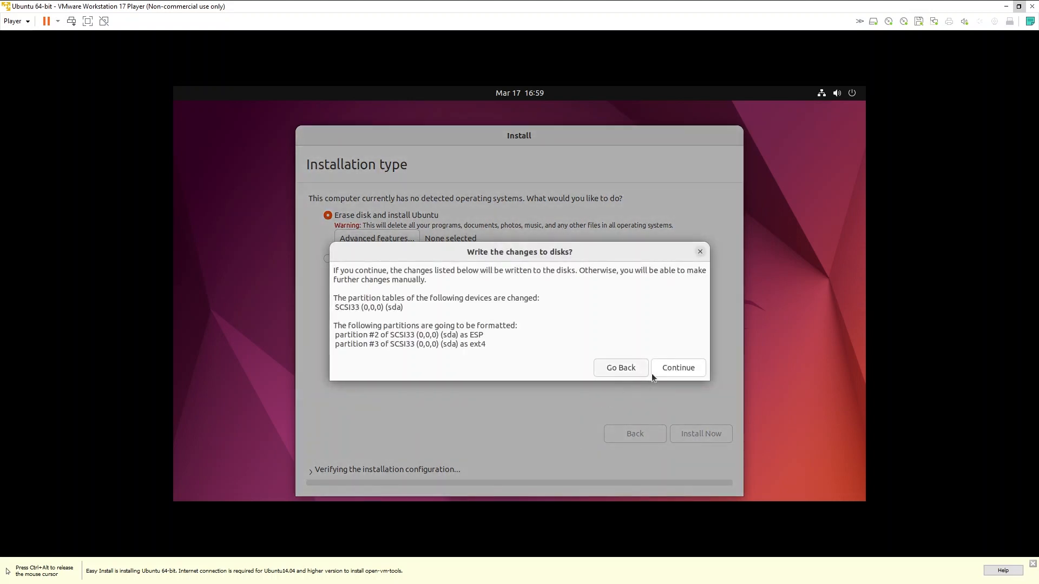
left_click(678, 369)
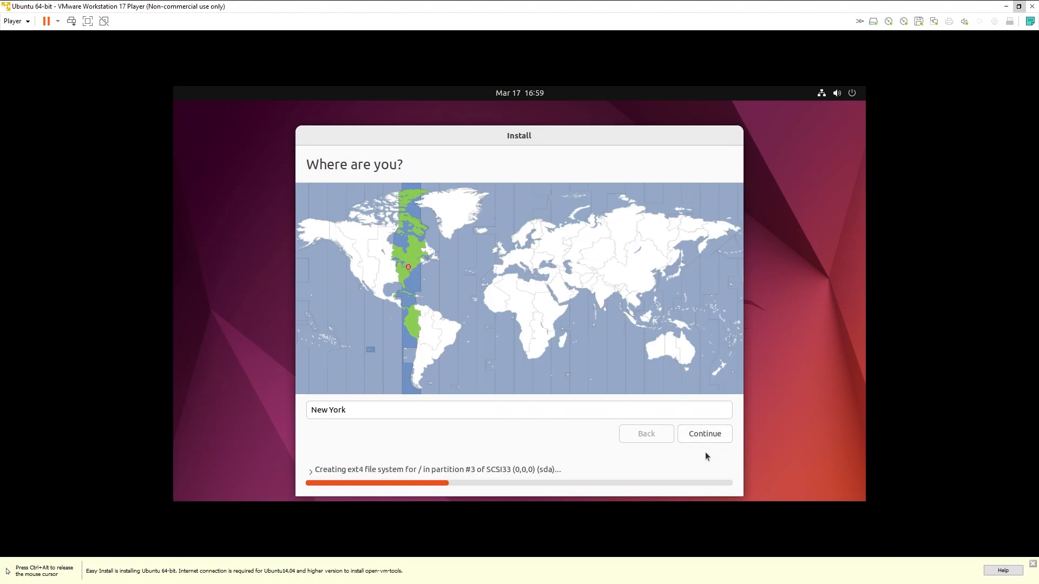
left_click(707, 435)
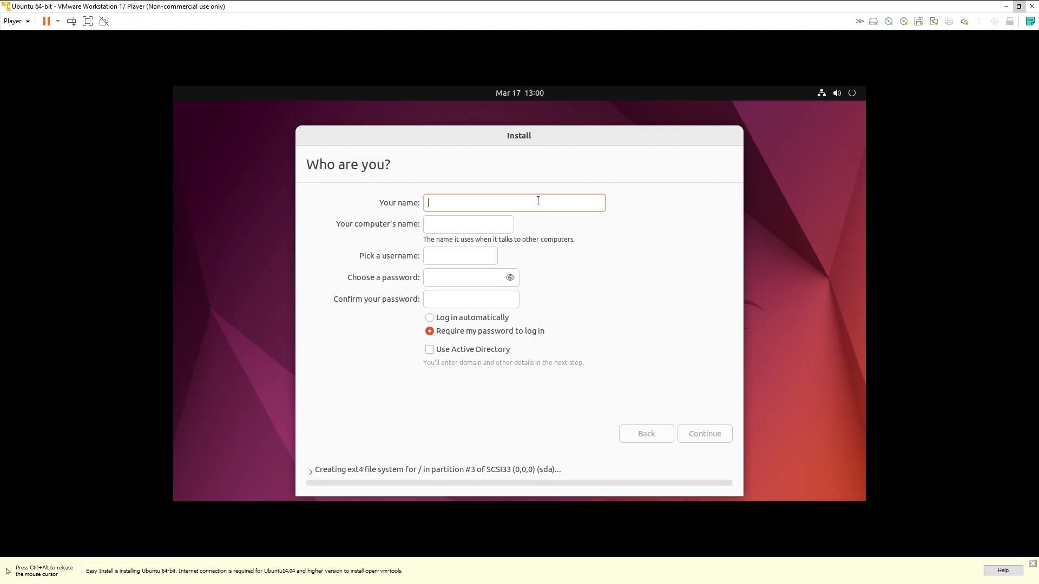
Step: Enter the user's full name and replace the auto-filled username with a custom one
type("Ran")
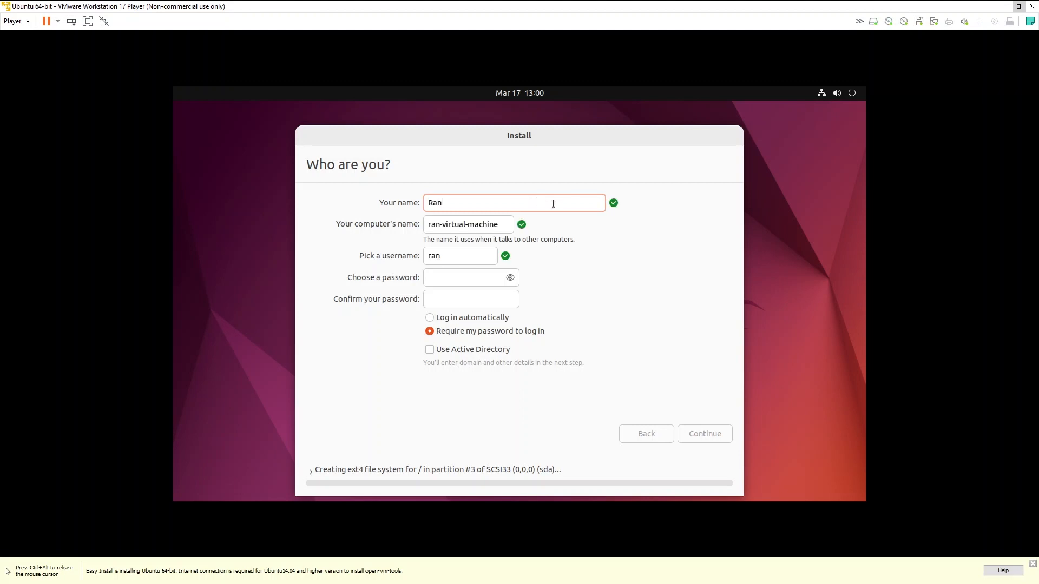
type("ik")
left_click_drag(459, 255, 417, 255)
type("linuxuser")
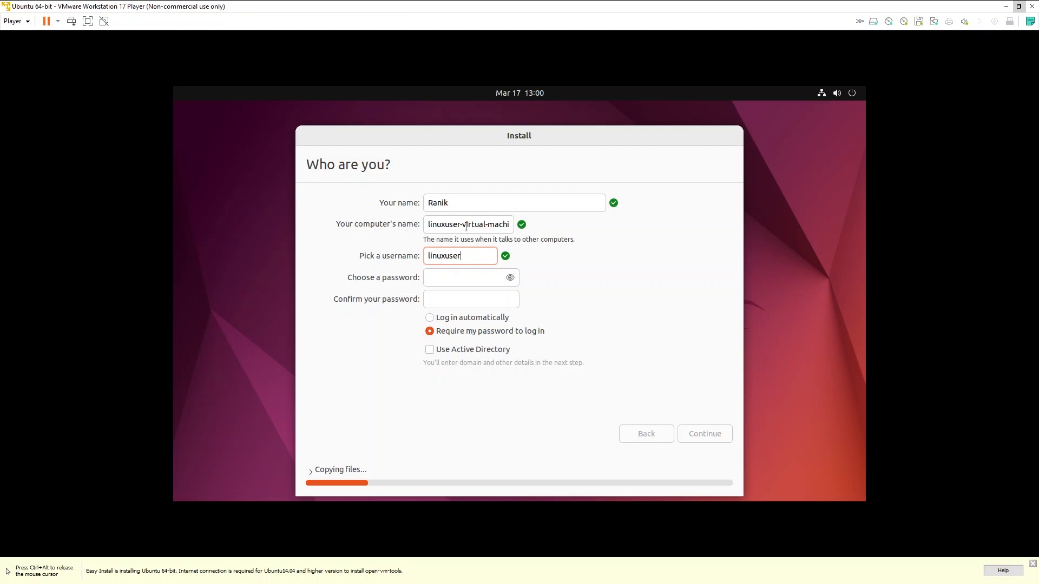
Step: Set and confirm the account password, enable automatic login, and continue the installation to completion
left_click(449, 278)
type("123456789012")
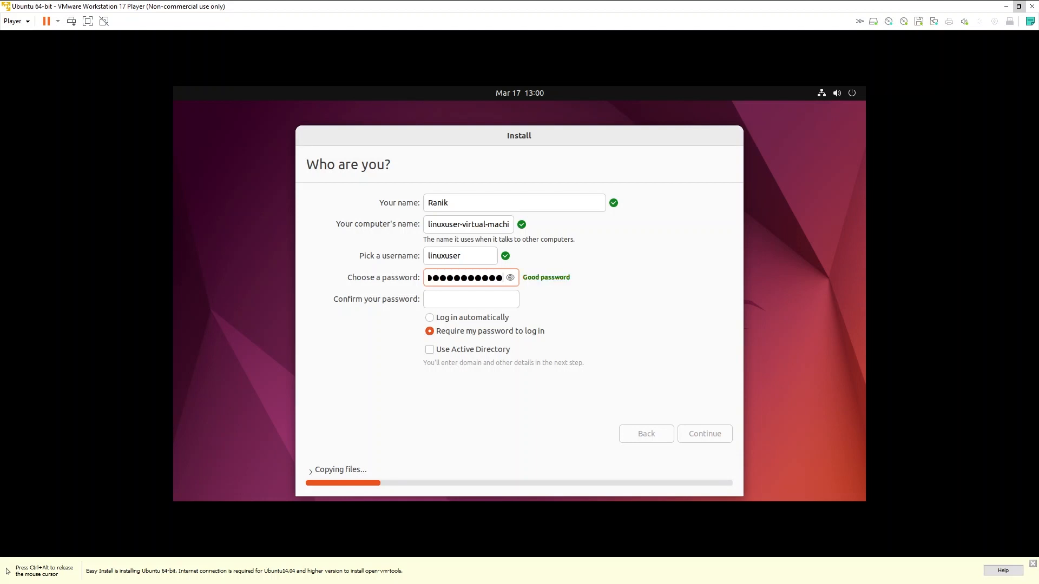
left_click(452, 301)
type("1234")
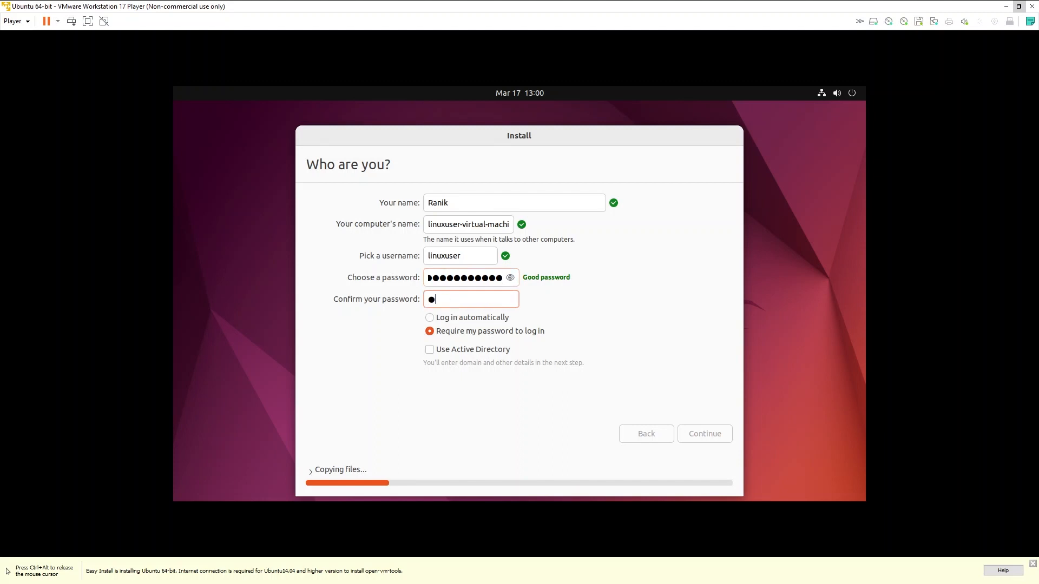
type("5678●●●●●")
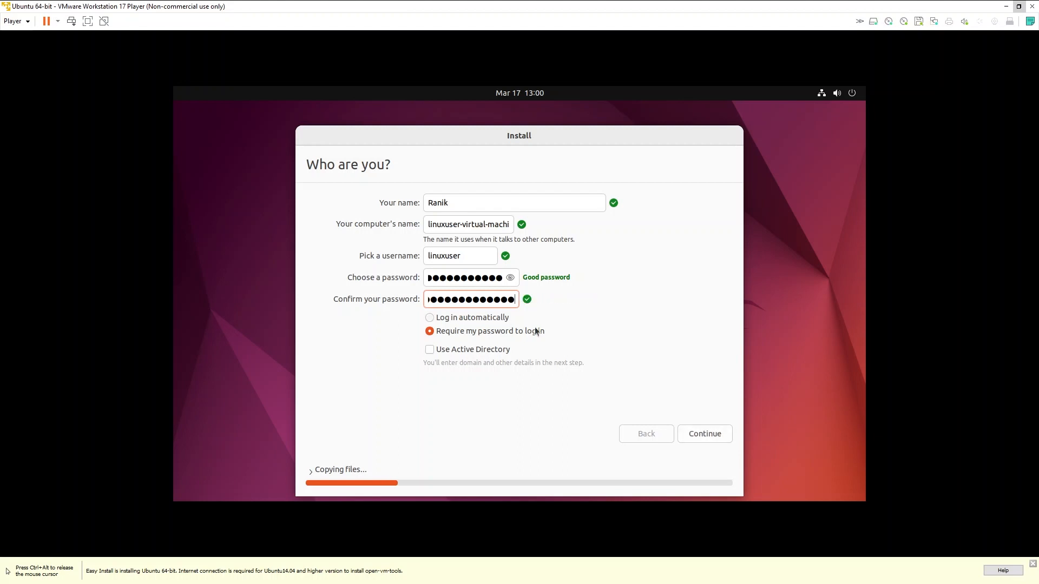
left_click(430, 318)
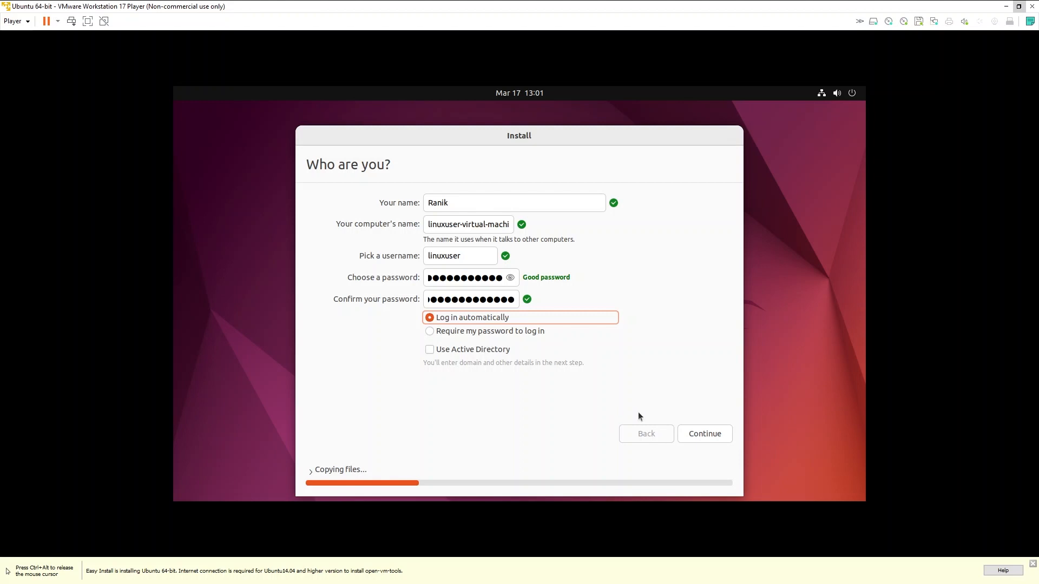
left_click(698, 434)
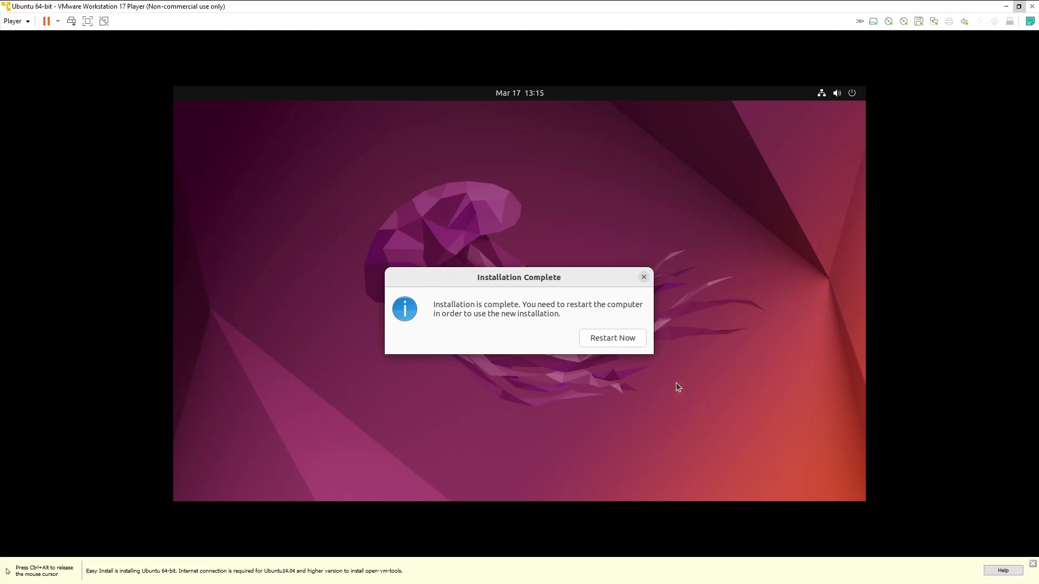
Step: Restart the VM from the Installation Complete dialog to boot into the installed Ubuntu
left_click(619, 341)
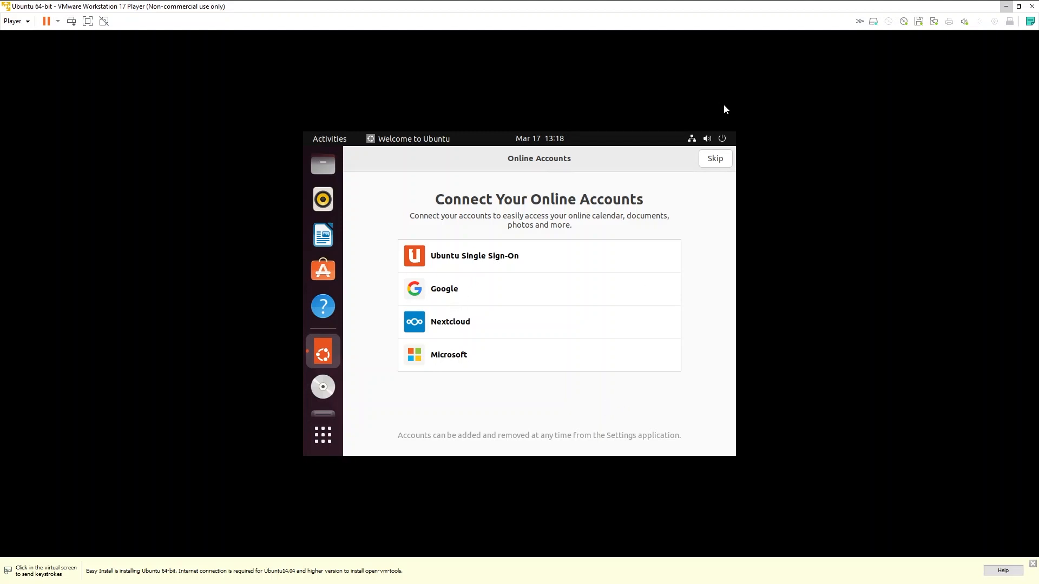
Step: Skip online accounts and Ubuntu Pro, decline sending system info, leave location off, and finish the welcome setup
left_click(717, 160)
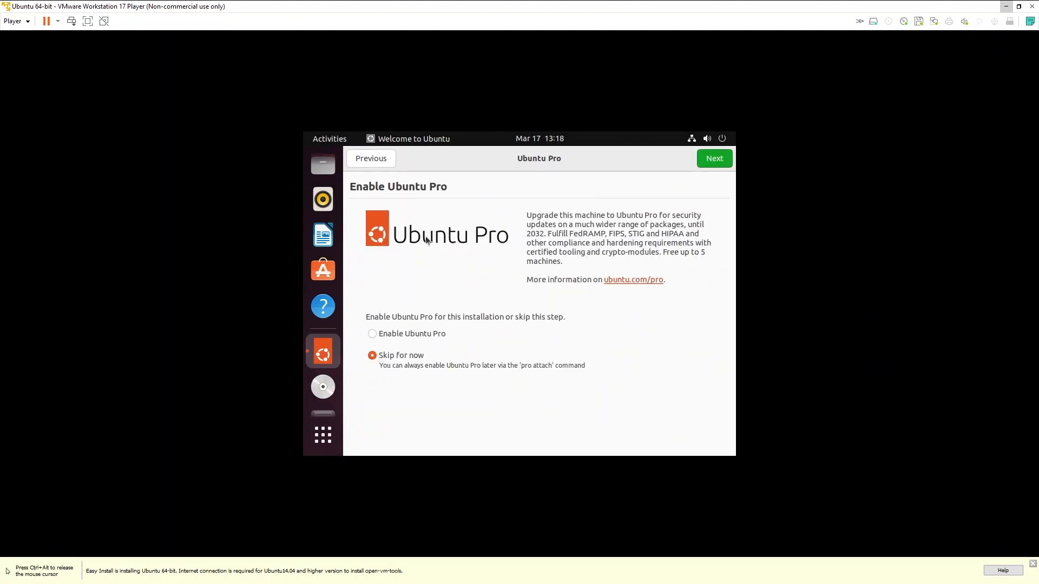
left_click(726, 159)
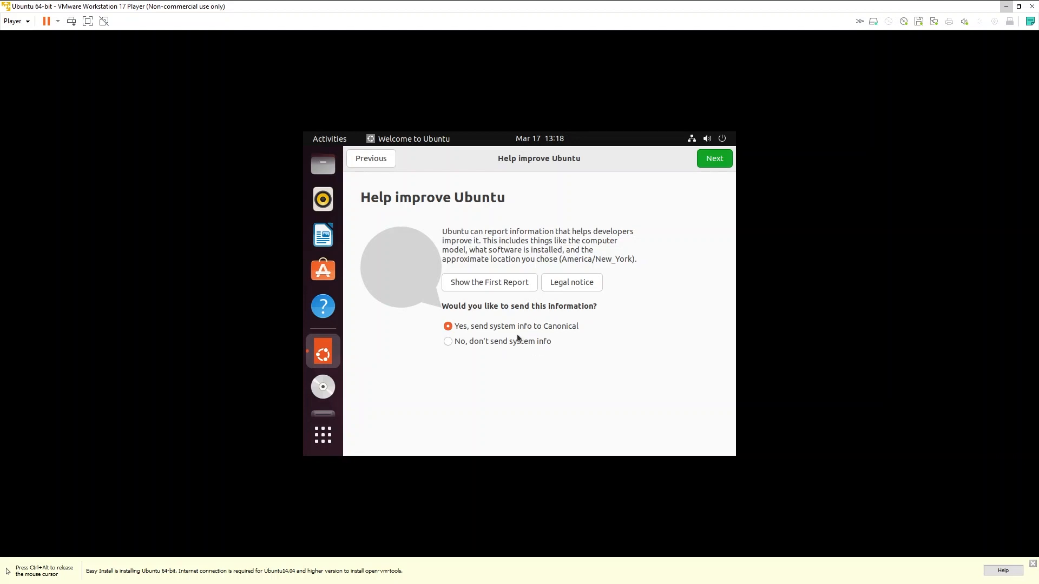
left_click(489, 343)
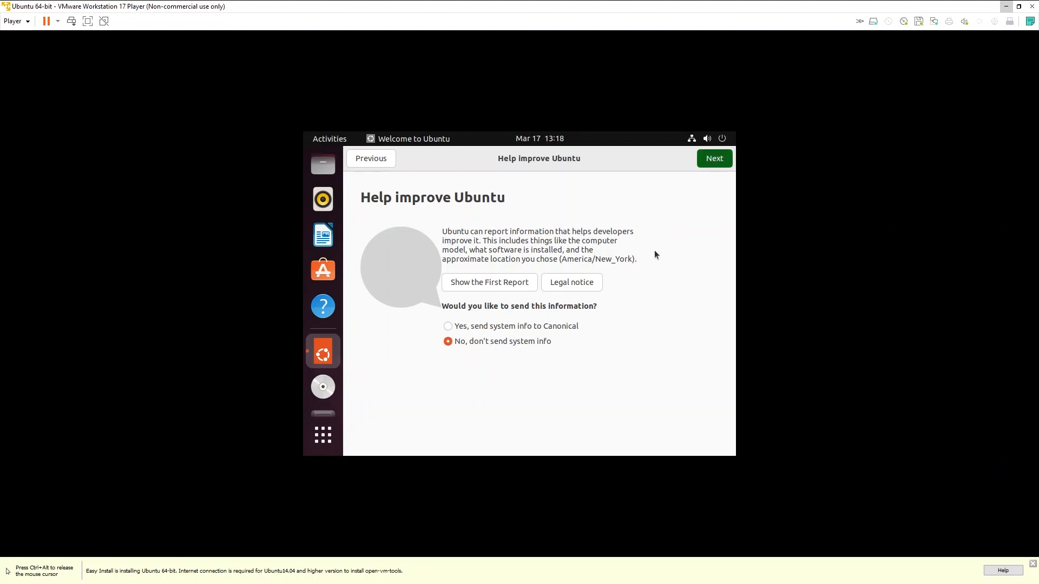
key("Return")
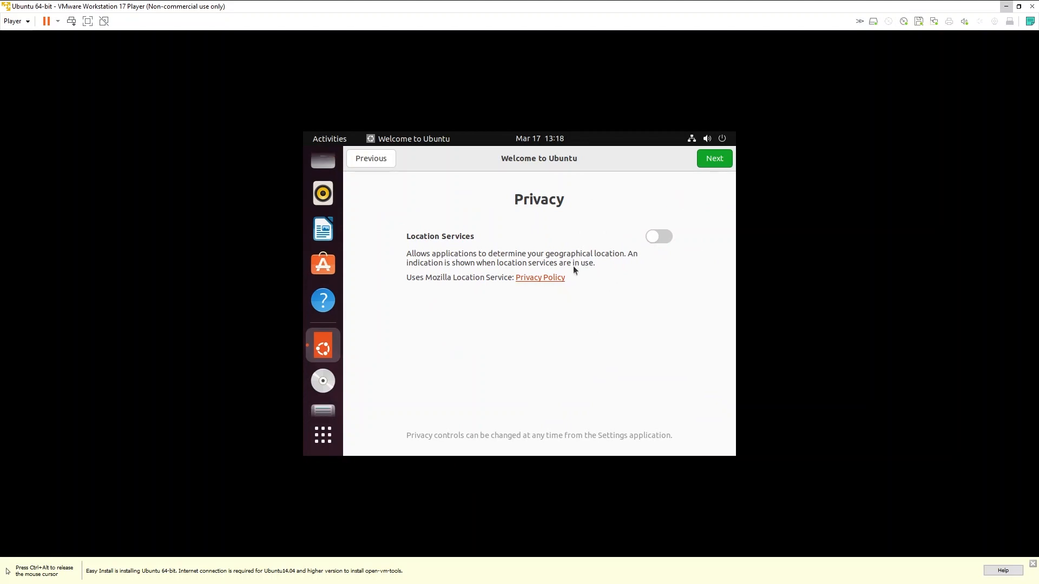
left_click(712, 161)
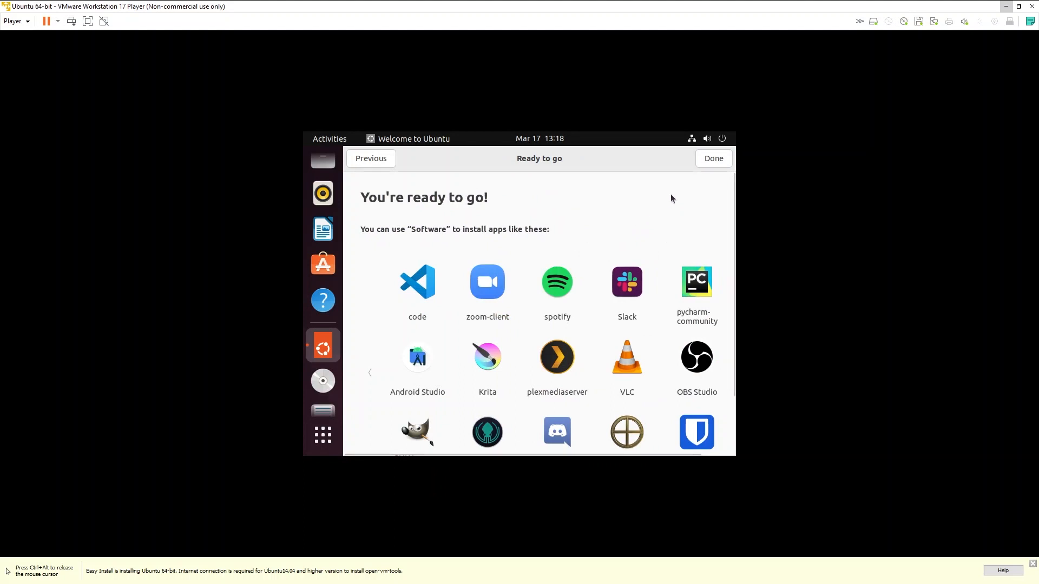
left_click(713, 160)
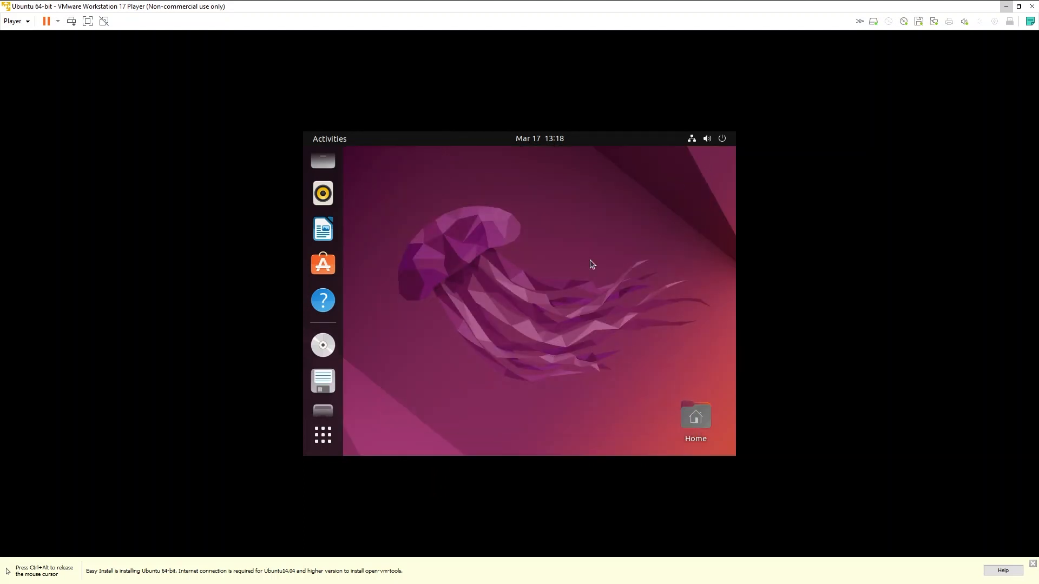